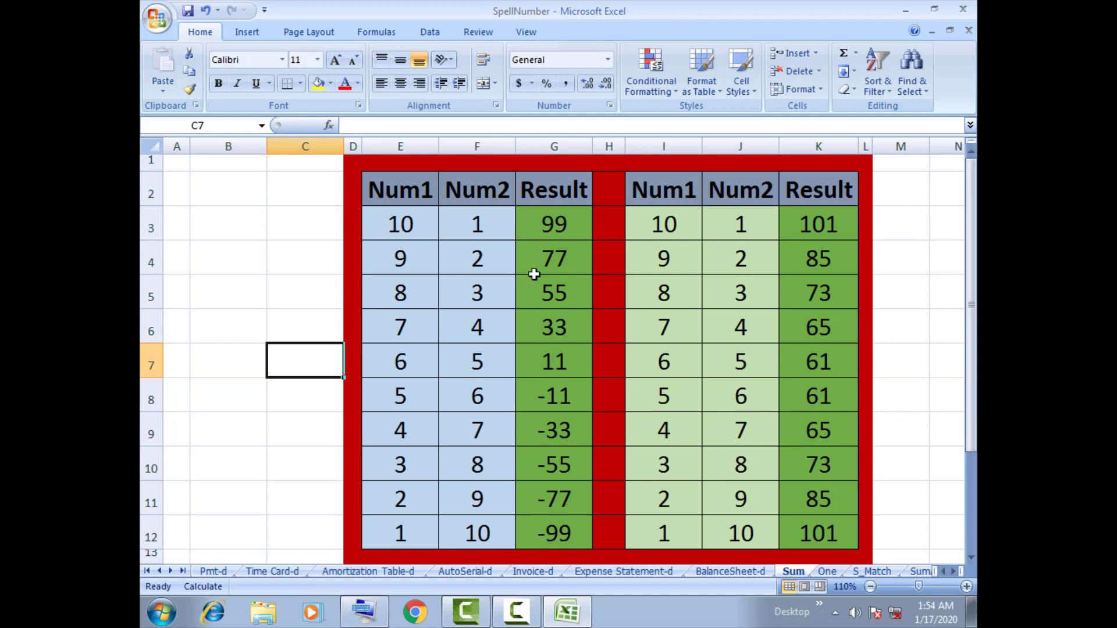
# - Clear the existing formulas from both Result columns, cells G3:G12 and K3:K12
pyautogui.moveTo(555, 225); pyautogui.dragTo(561, 538)
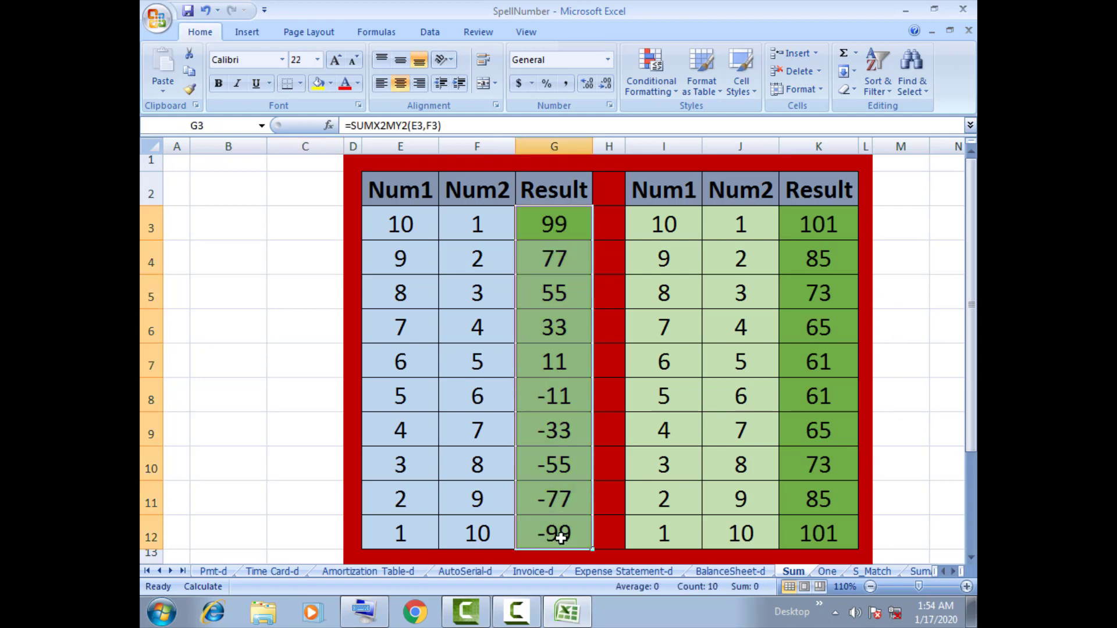
pyautogui.press('Delete')
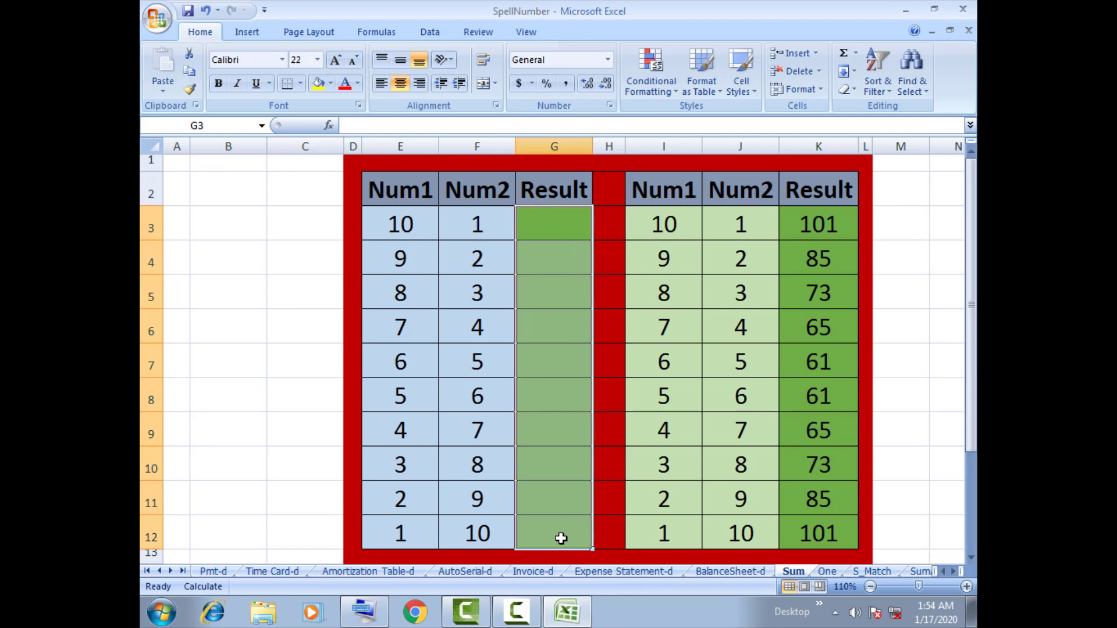
pyautogui.click(832, 221)
pyautogui.moveTo(828, 251); pyautogui.dragTo(829, 529)
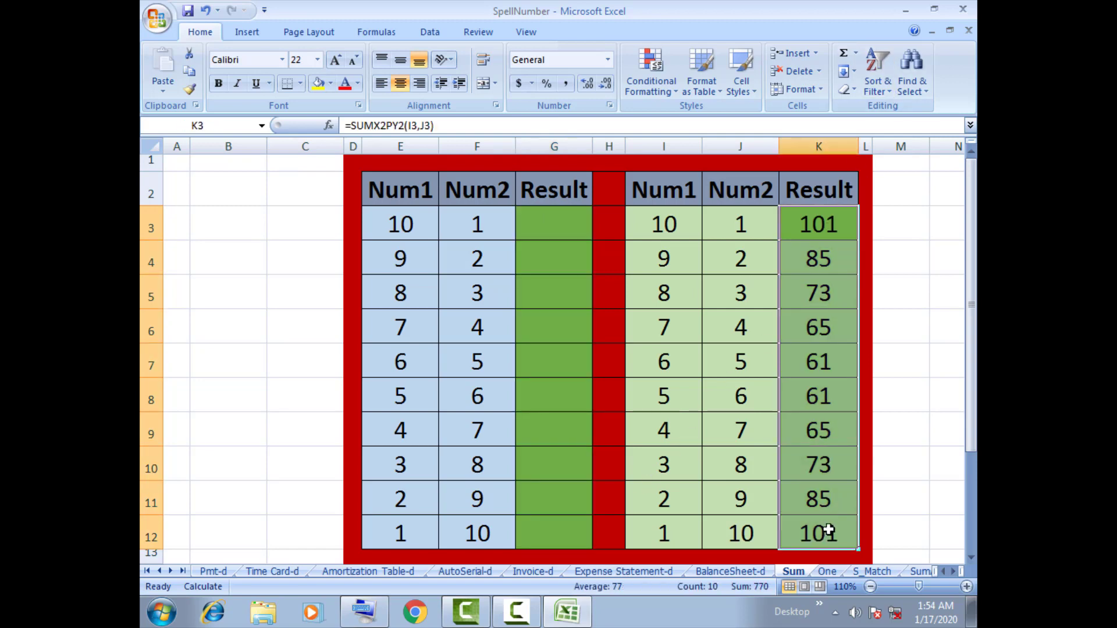
pyautogui.press('Delete')
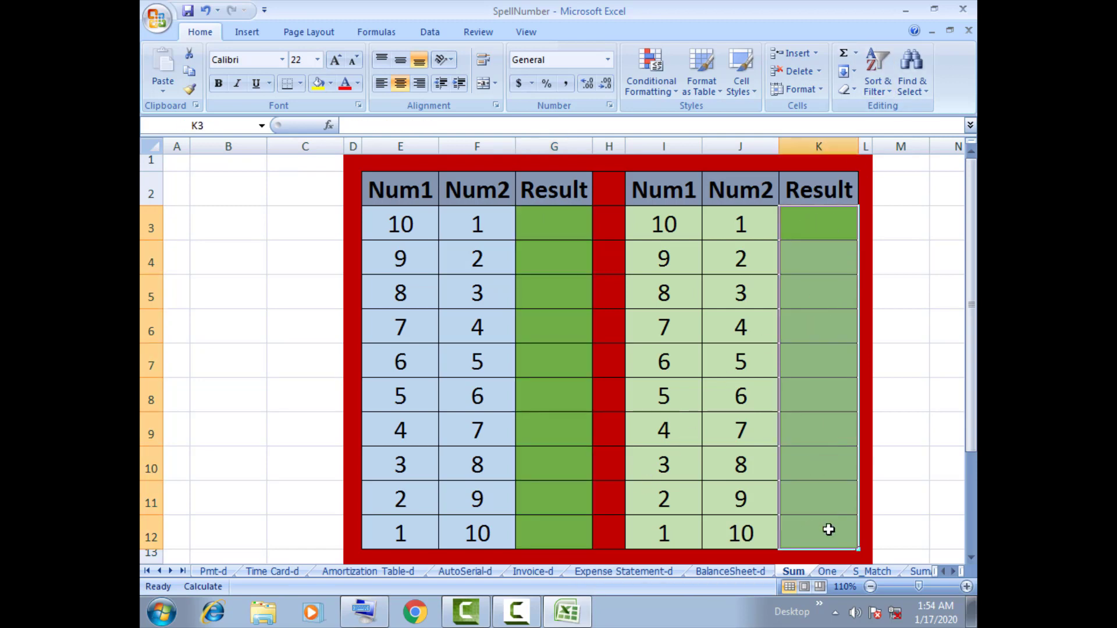
# - Enter the formula =SUMX2MY2(E3,F3) in cell G3 to get the difference of squares of the first table's first row
pyautogui.click(549, 219)
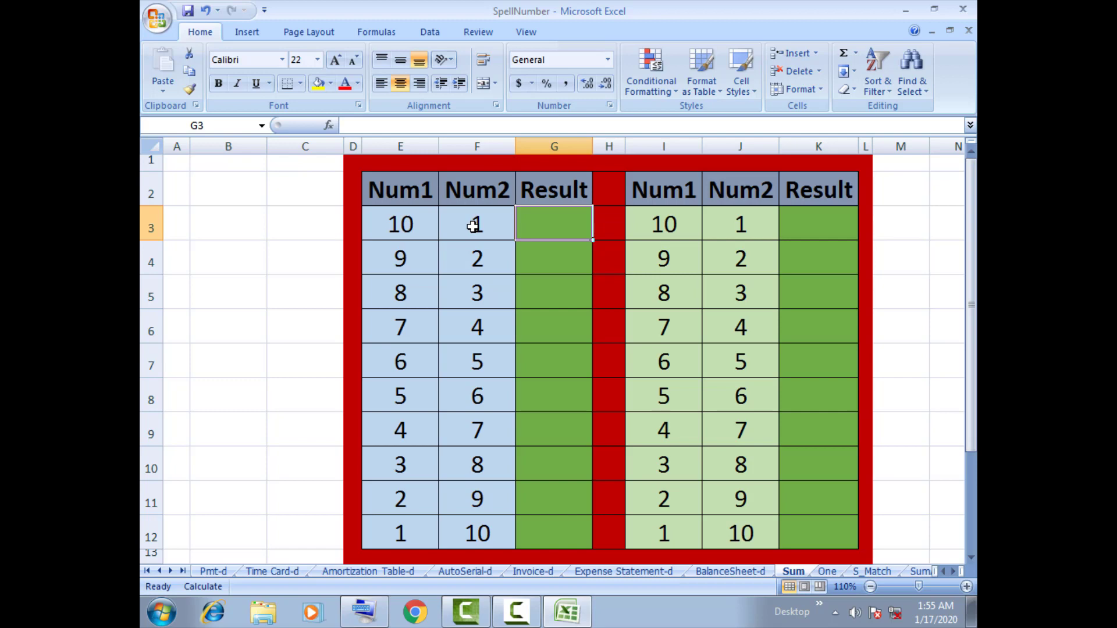
pyautogui.write('=')
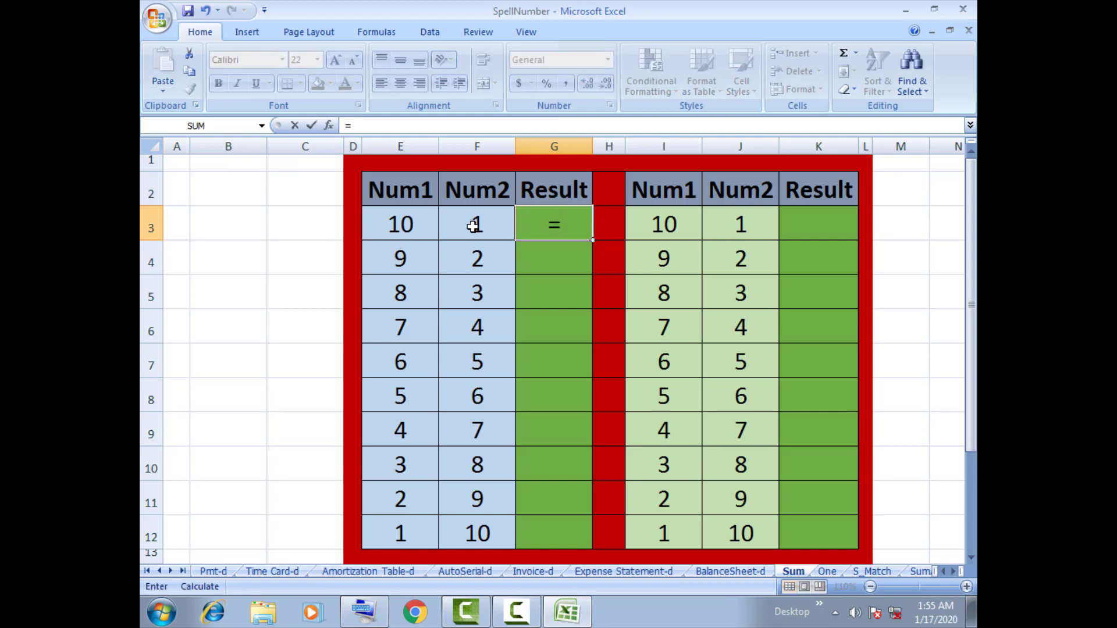
pyautogui.write('su')
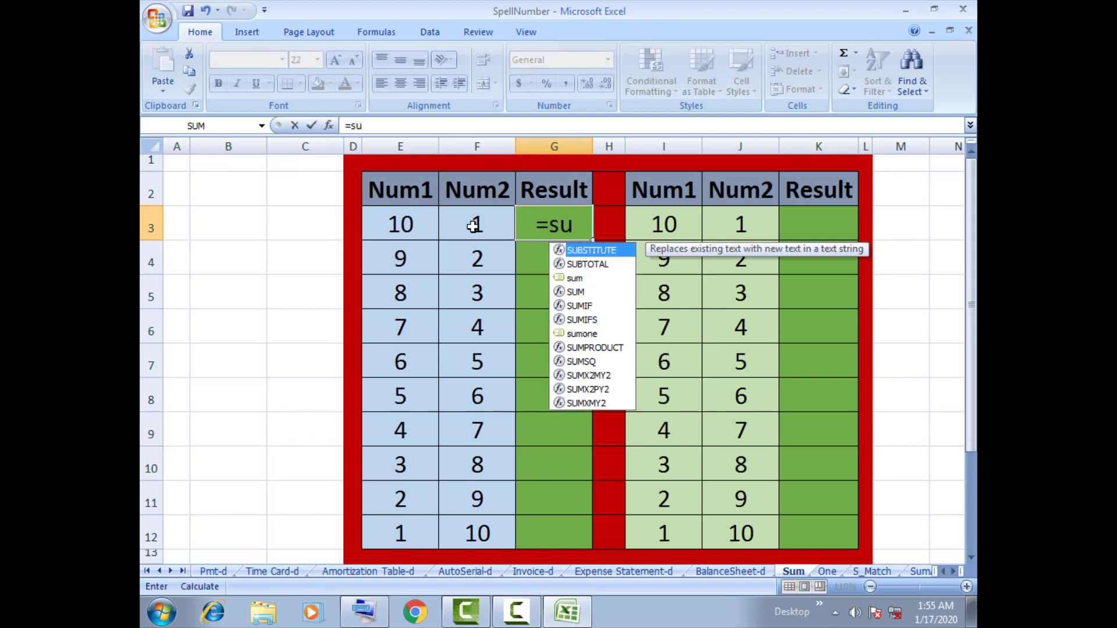
pyautogui.write('mx')
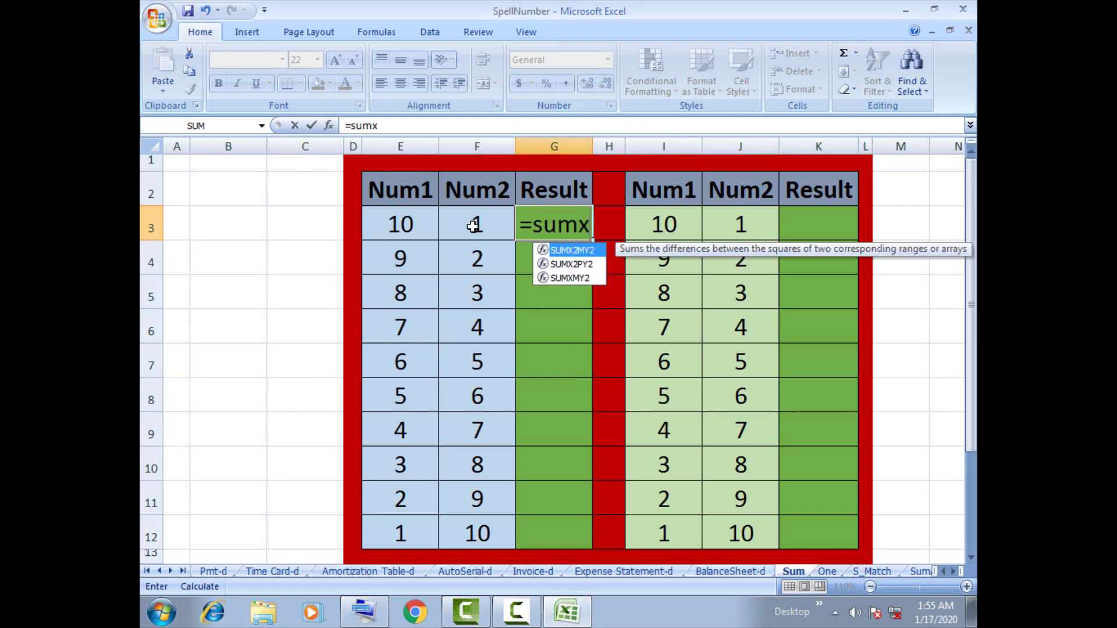
pyautogui.write('2')
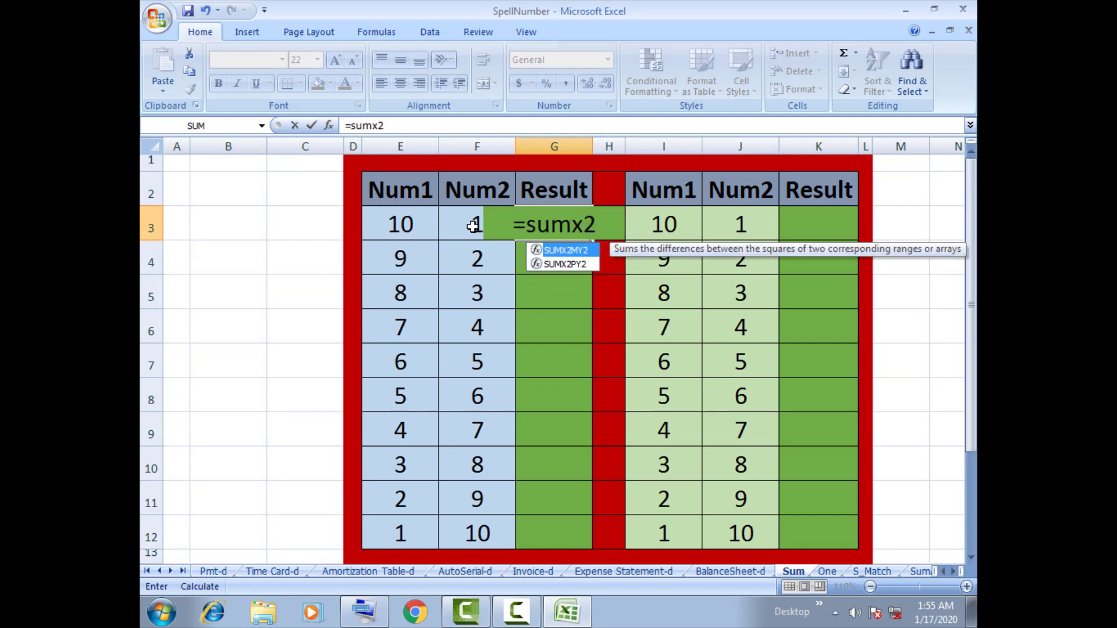
pyautogui.write('my')
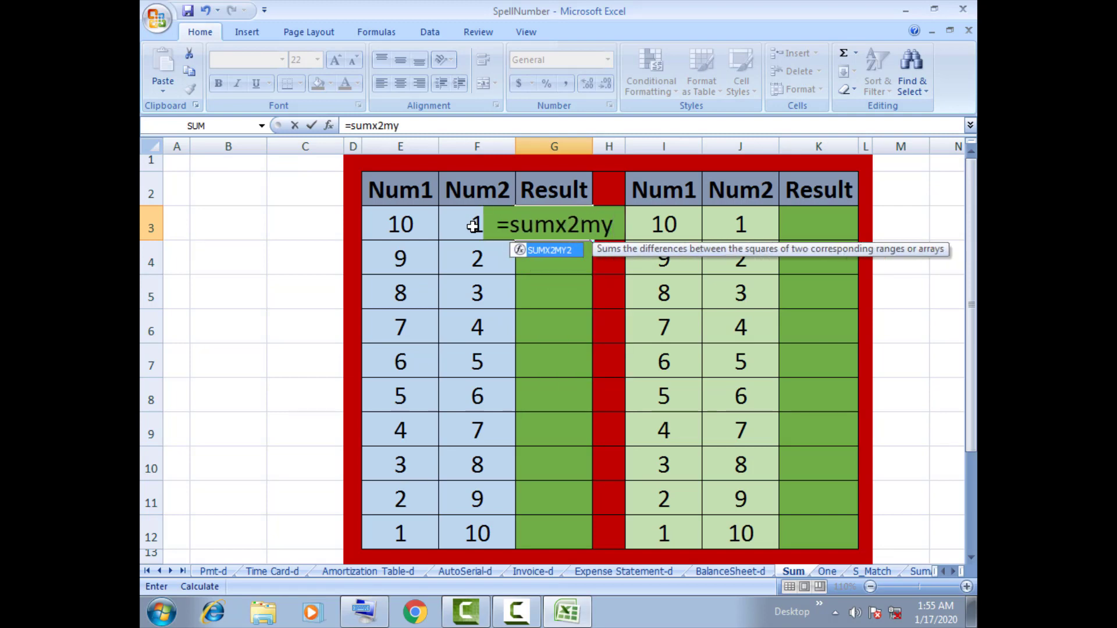
pyautogui.write('2')
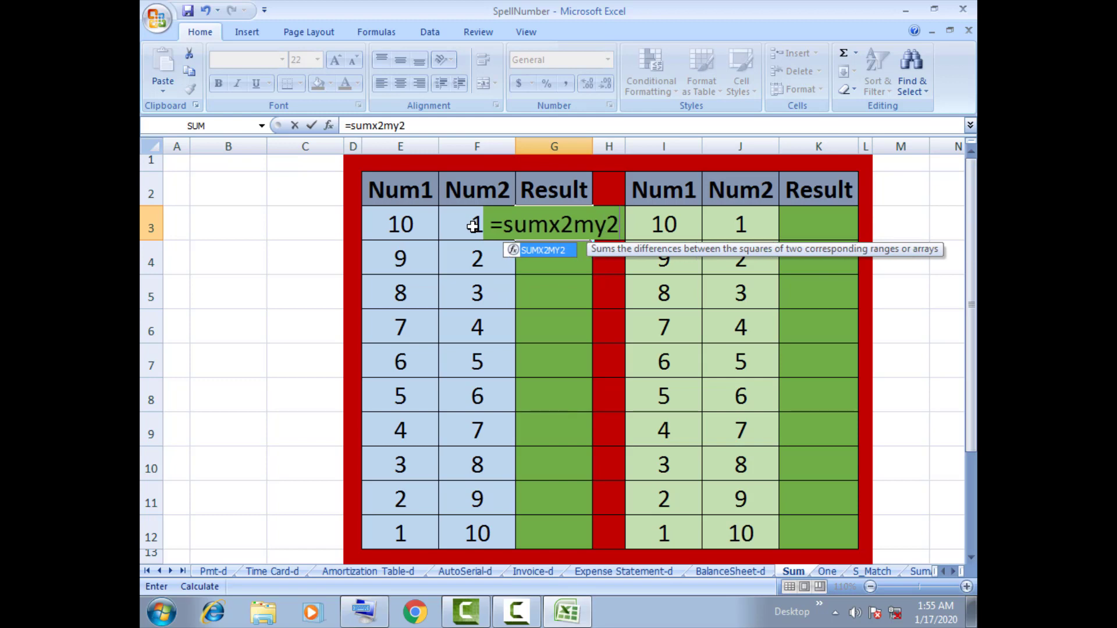
pyautogui.write('(')
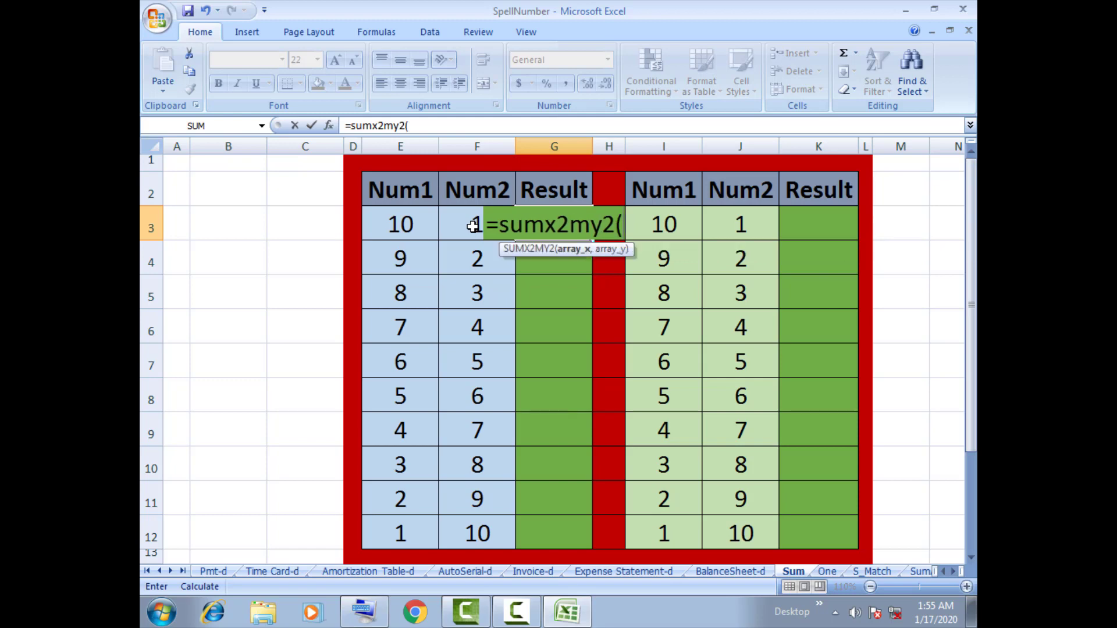
pyautogui.click(404, 228)
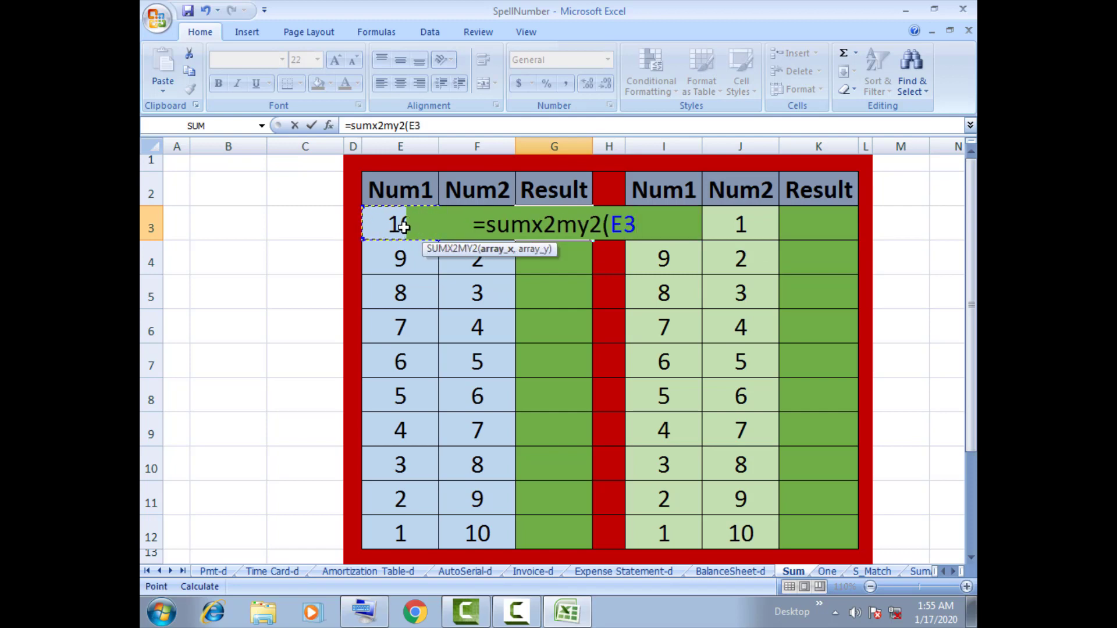
pyautogui.write(',')
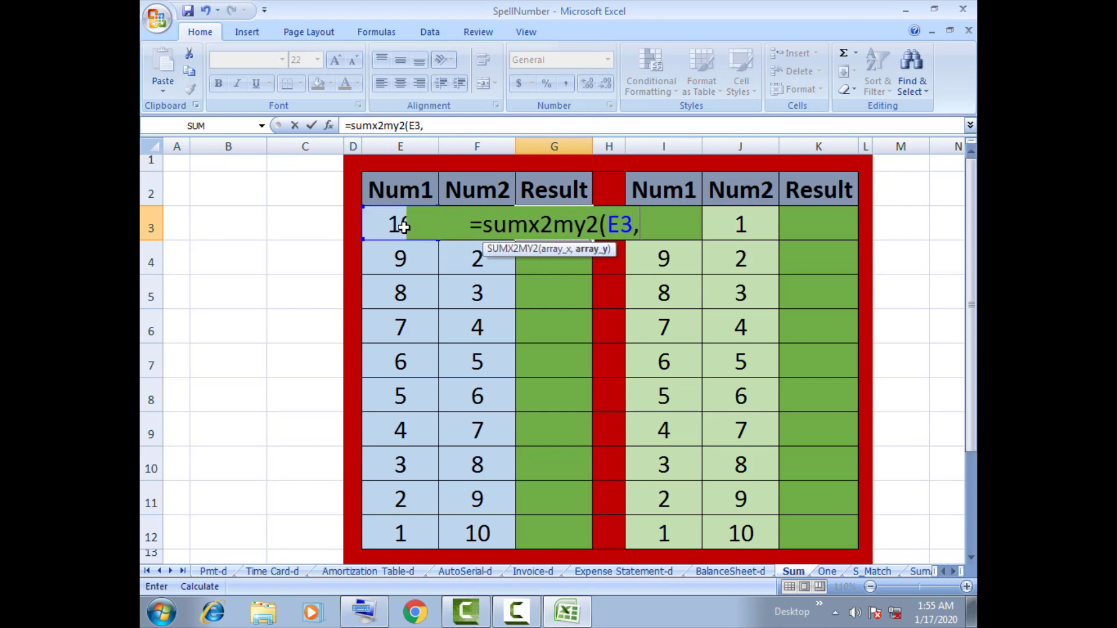
pyautogui.click(465, 255)
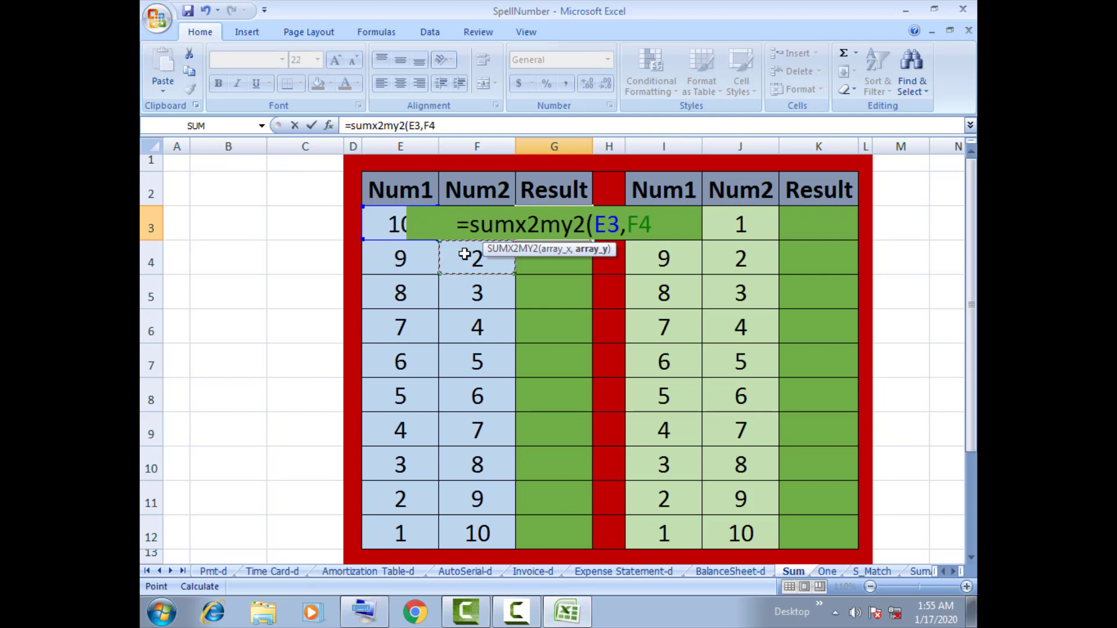
pyautogui.press('Up')
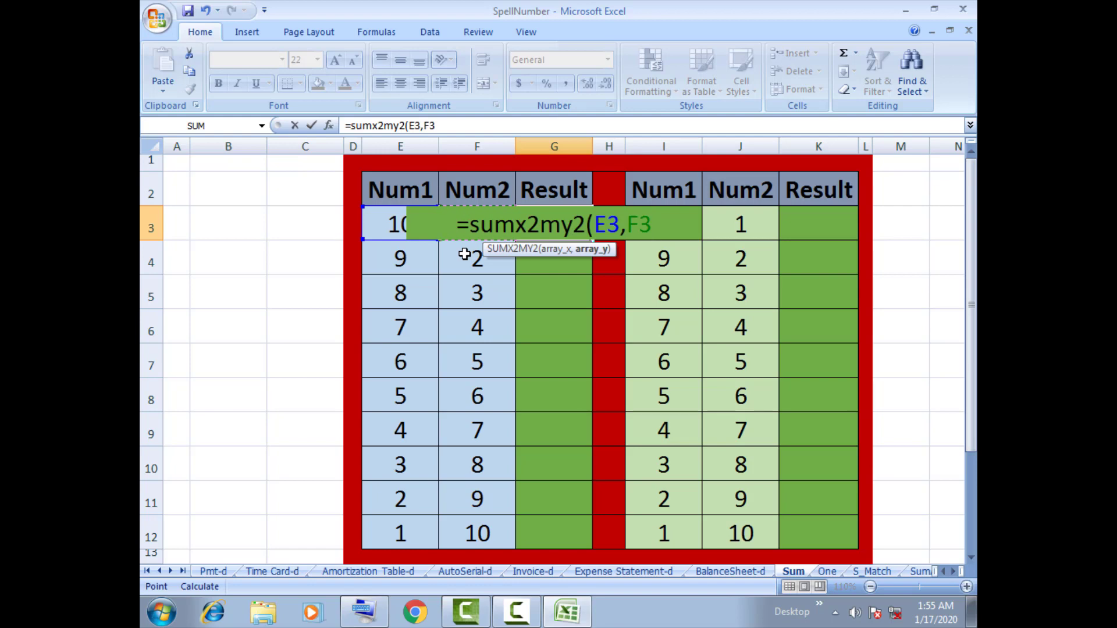
pyautogui.write(')')
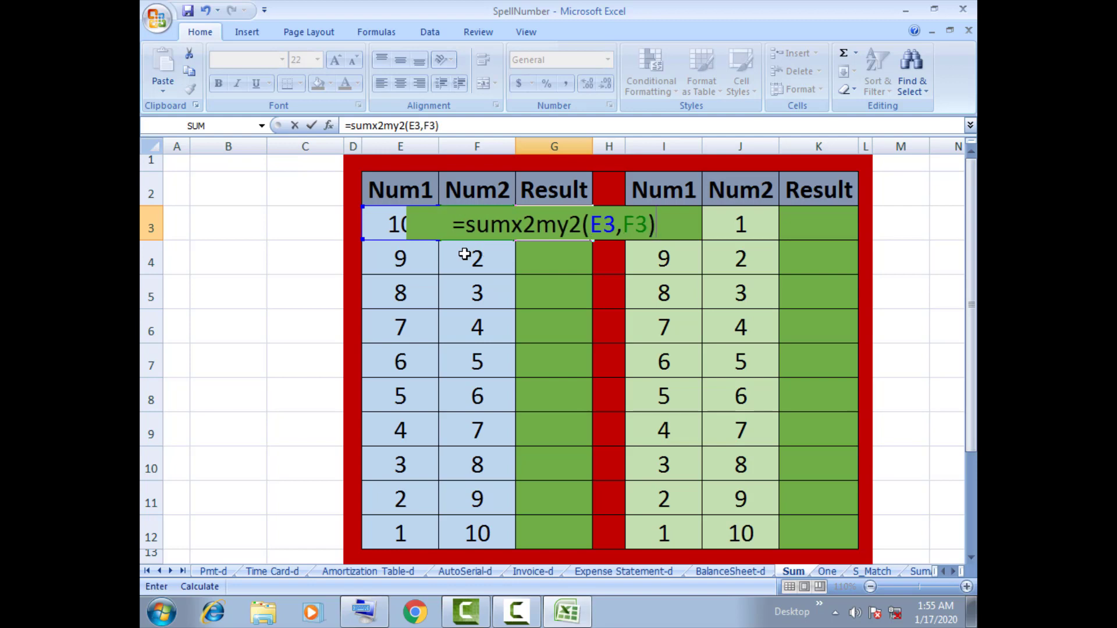
pyautogui.press('Return')
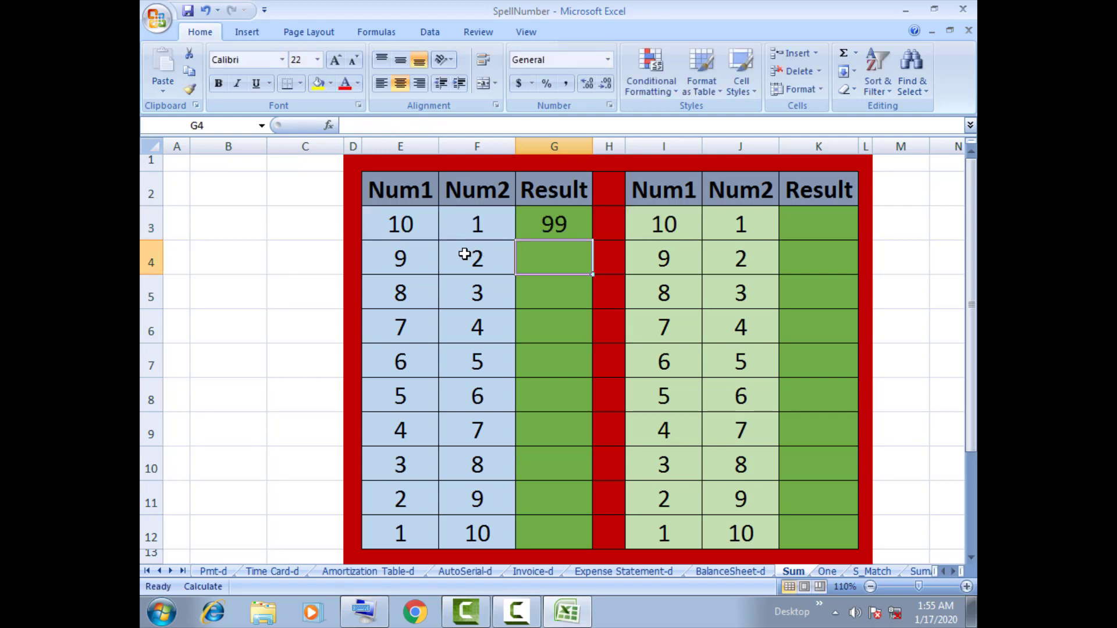
# - Fill the SUMX2MY2 formula from G3 down through G12 in the first table's Result column
pyautogui.click(556, 227)
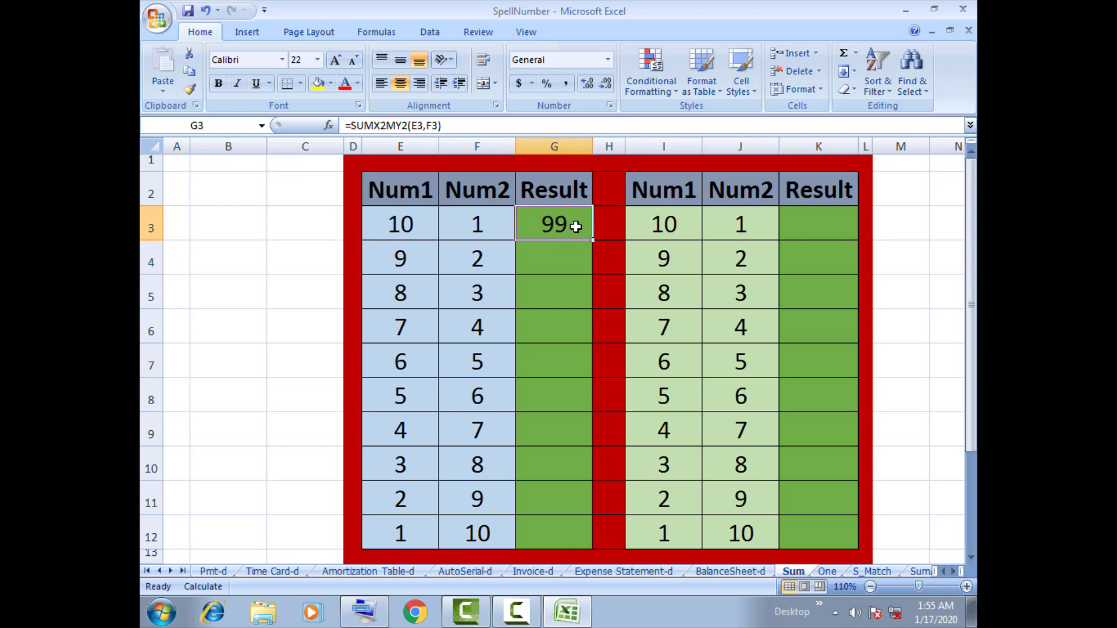
pyautogui.click(411, 224)
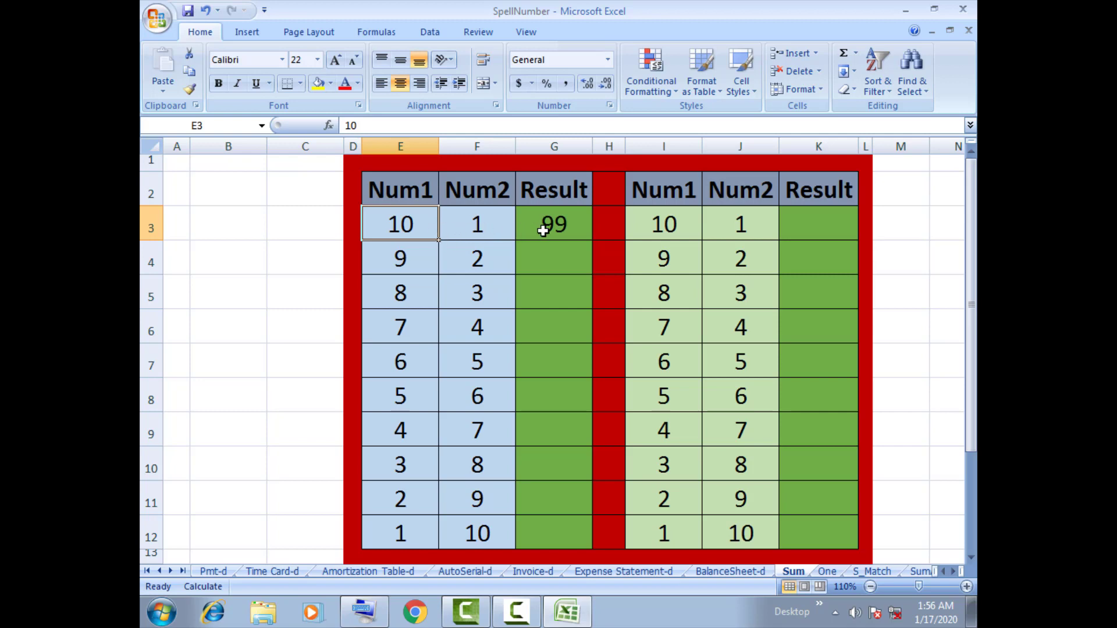
pyautogui.click(562, 225)
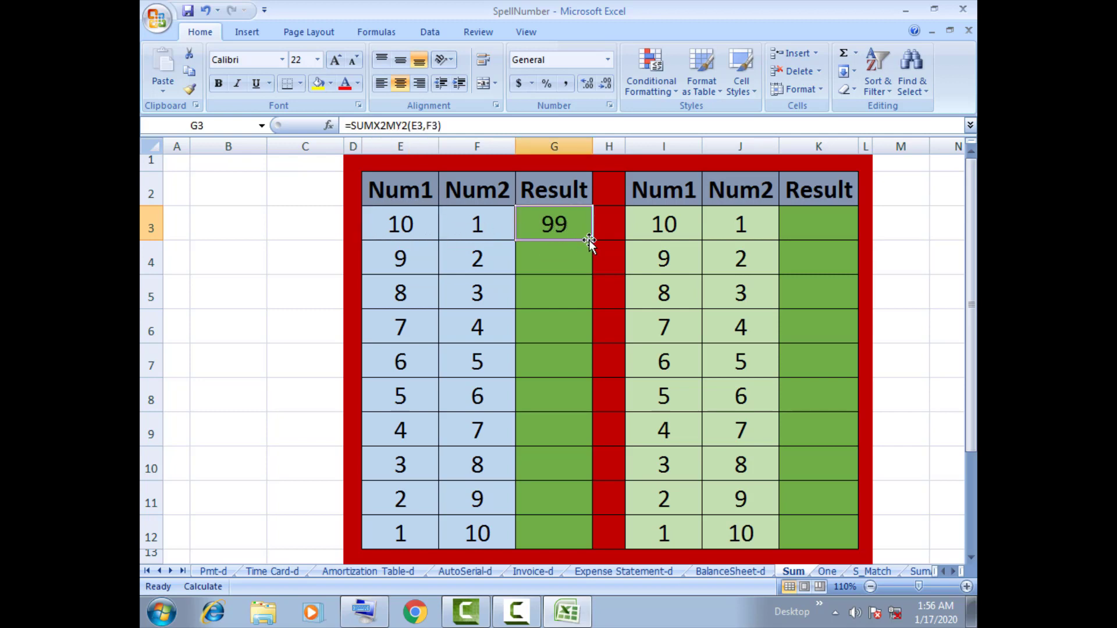
pyautogui.moveTo(595, 260); pyautogui.dragTo(581, 539)
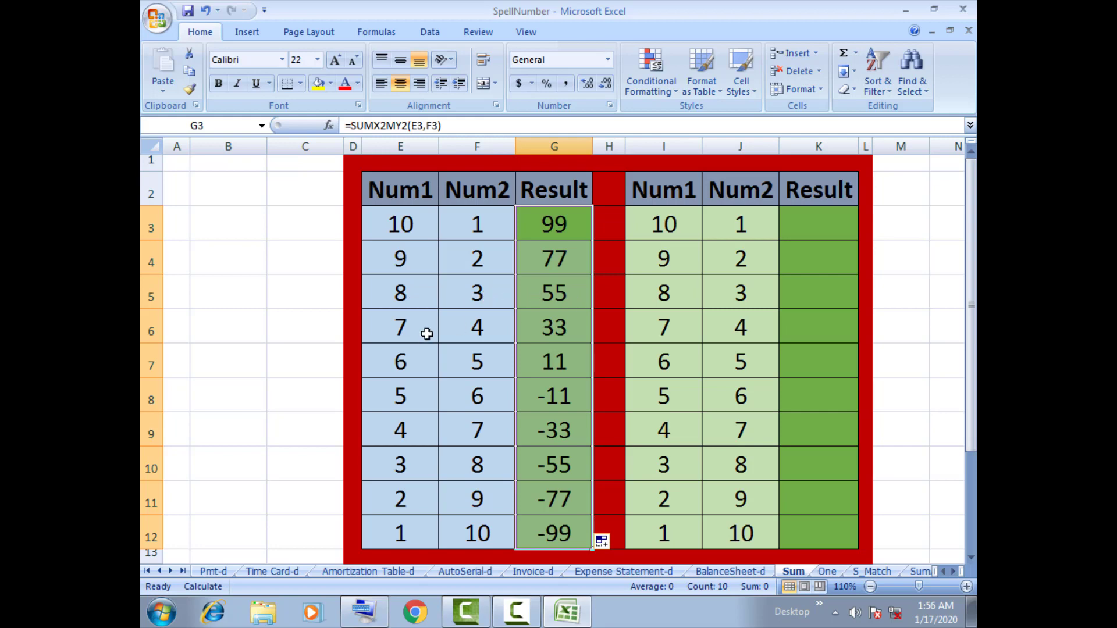
# - Enter the formula =SUMX2PY2(I3,J3) in cell K3 to get the sum of squares of the second table's first row
pyautogui.click(805, 219)
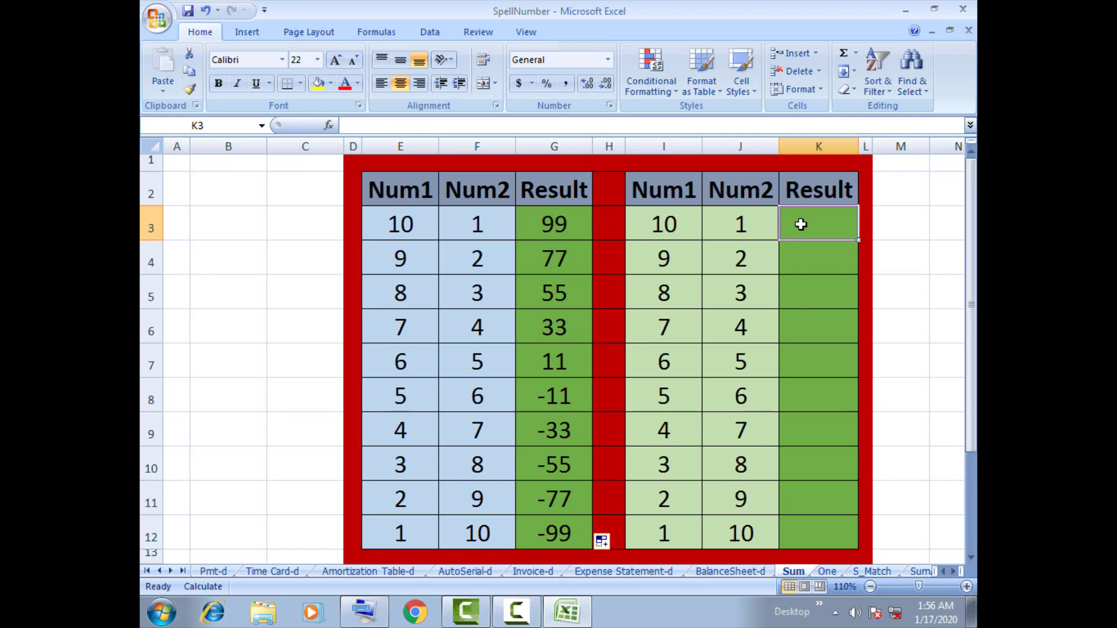
pyautogui.write('=')
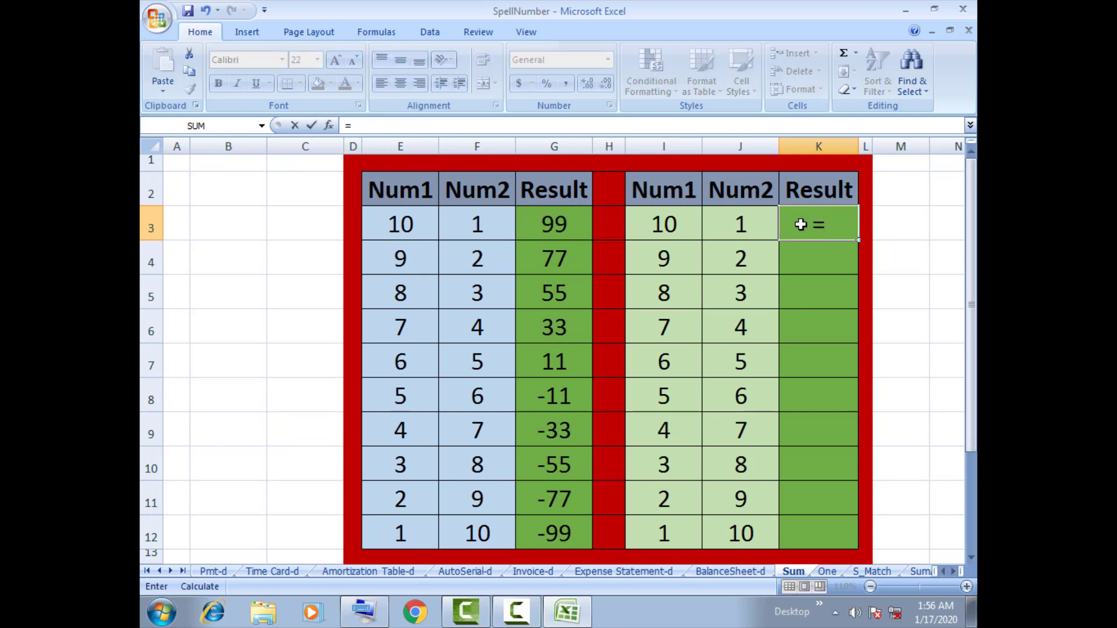
pyautogui.write('sum')
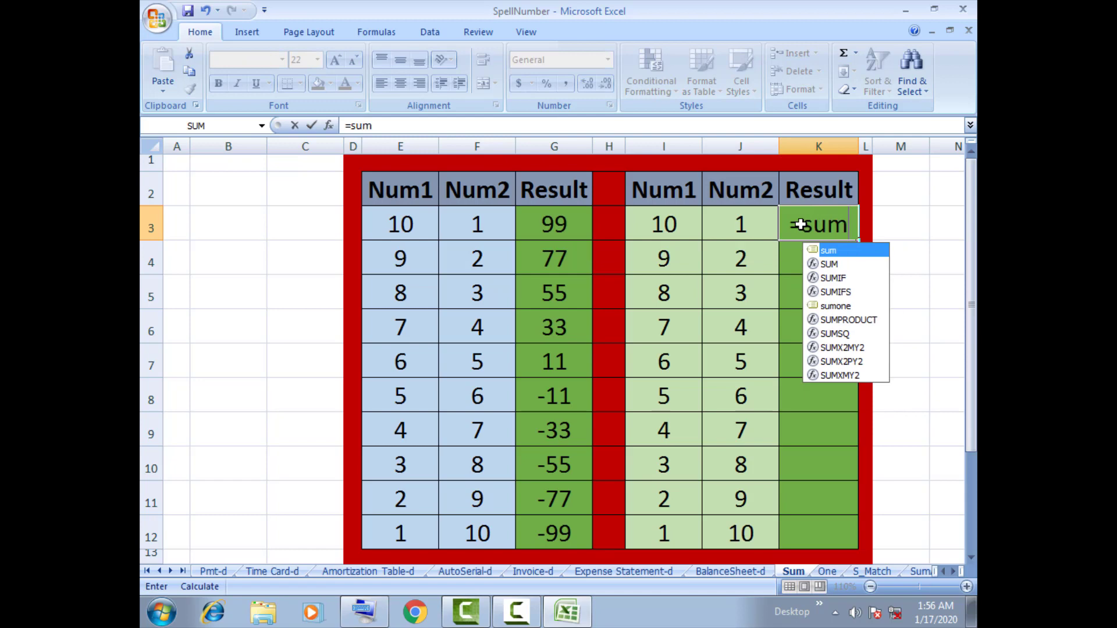
pyautogui.write('x2')
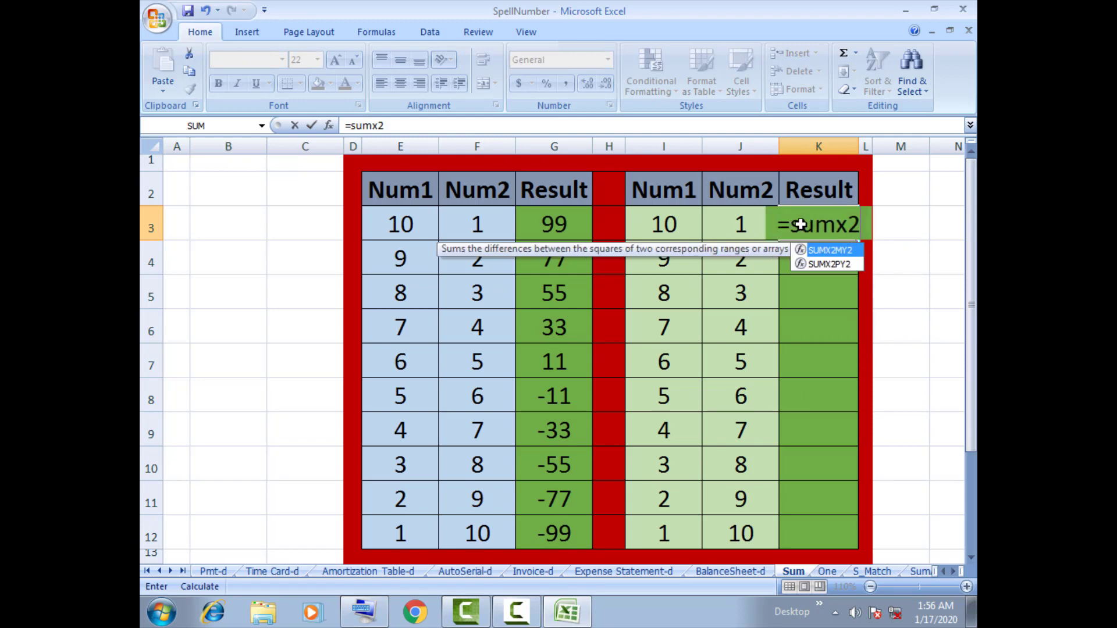
pyautogui.write('py')
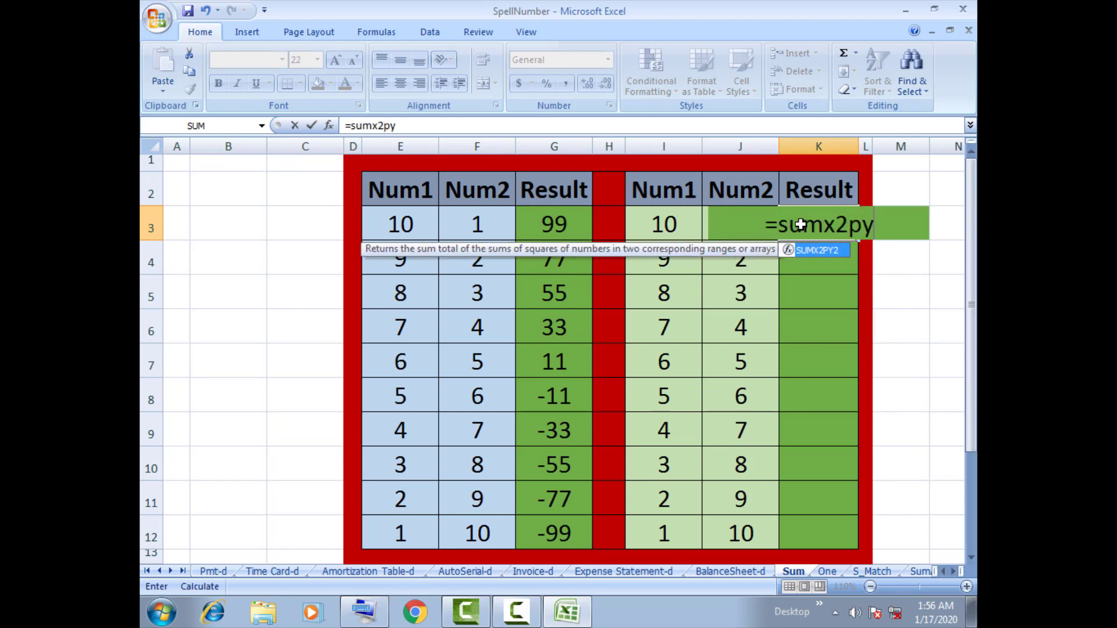
pyautogui.write('2')
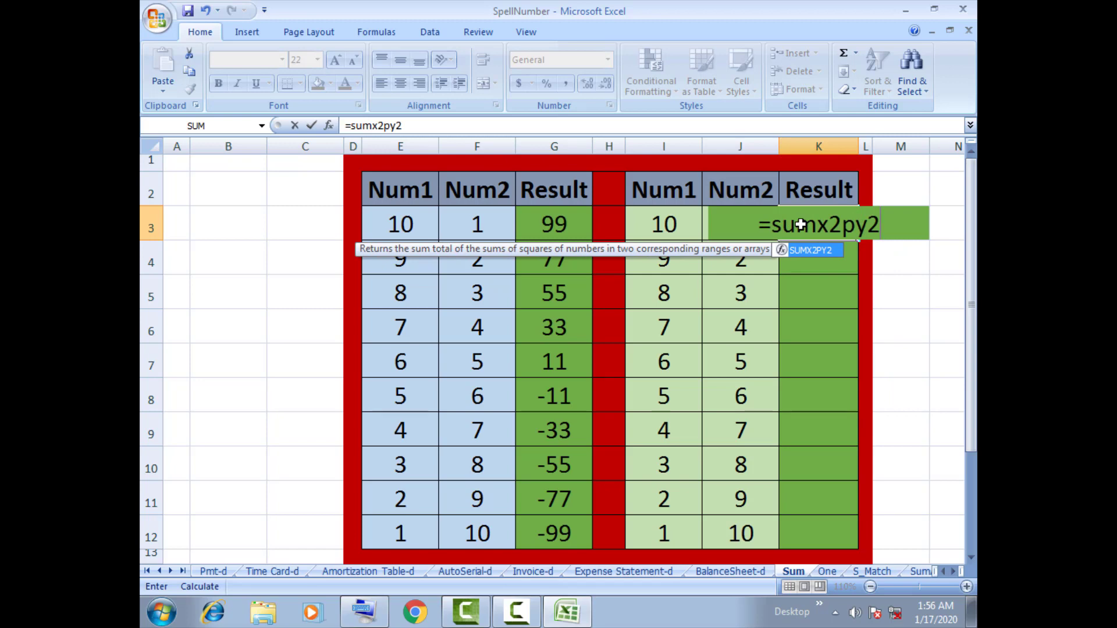
pyautogui.write('(')
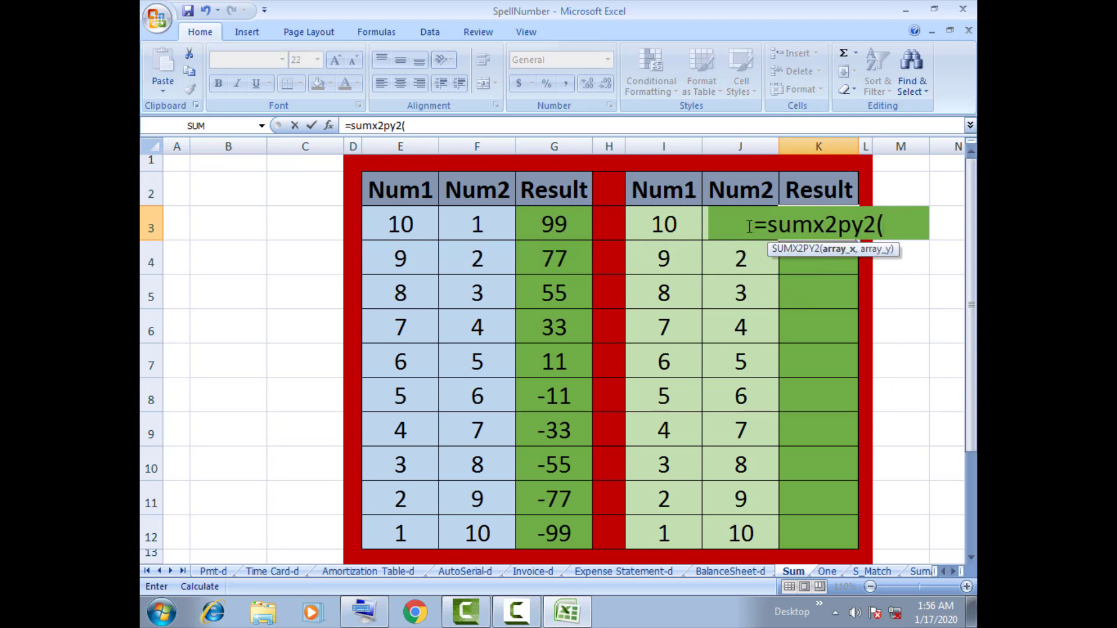
pyautogui.click(665, 227)
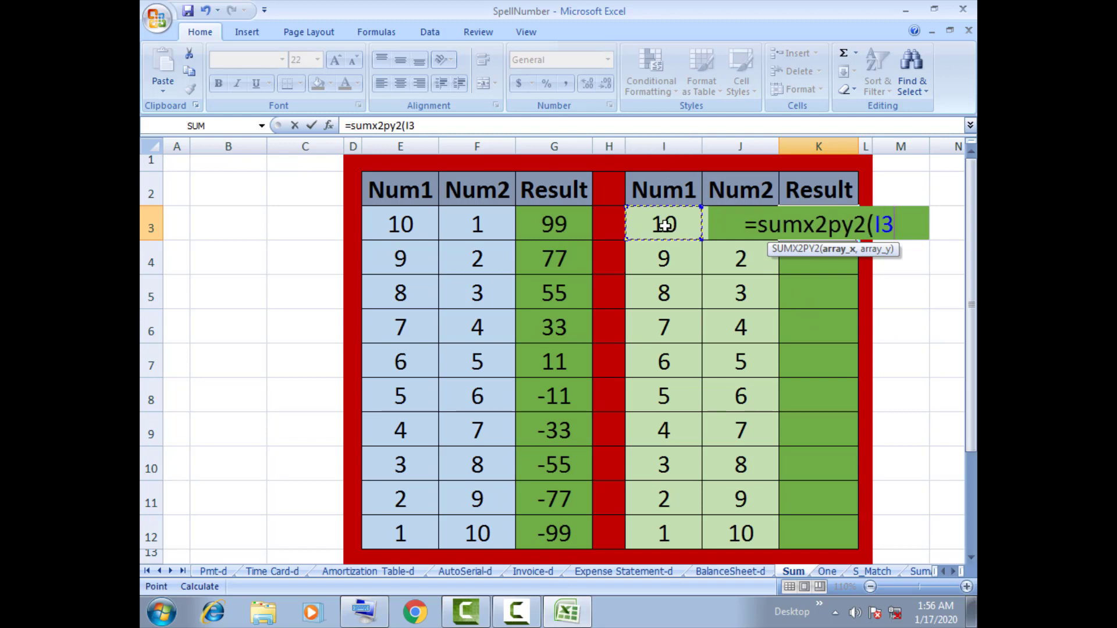
pyautogui.write(',')
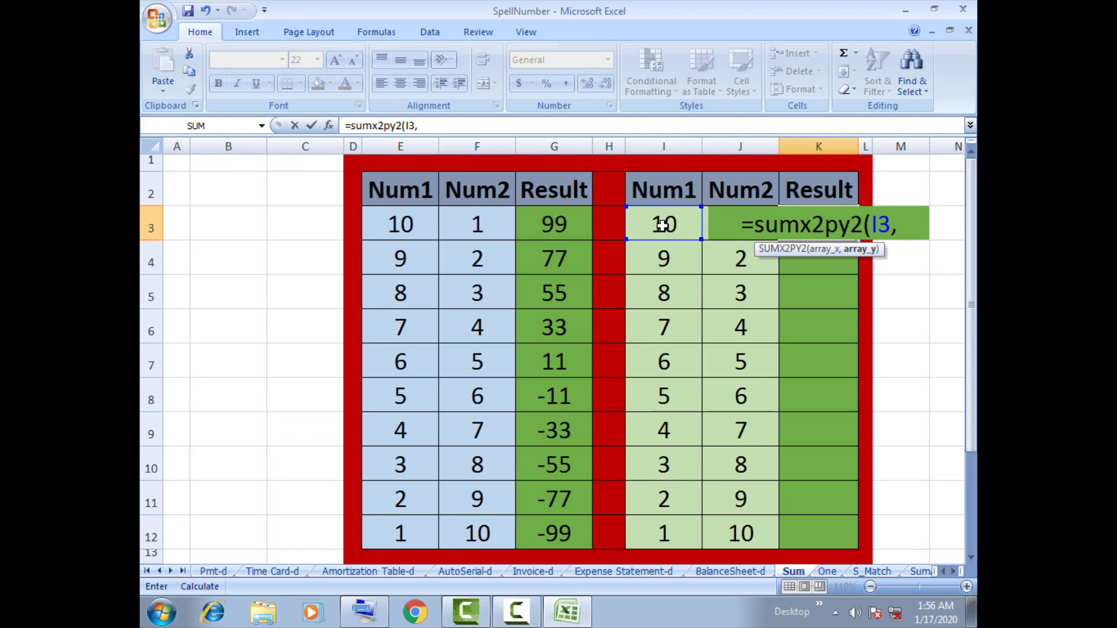
pyautogui.click(731, 260)
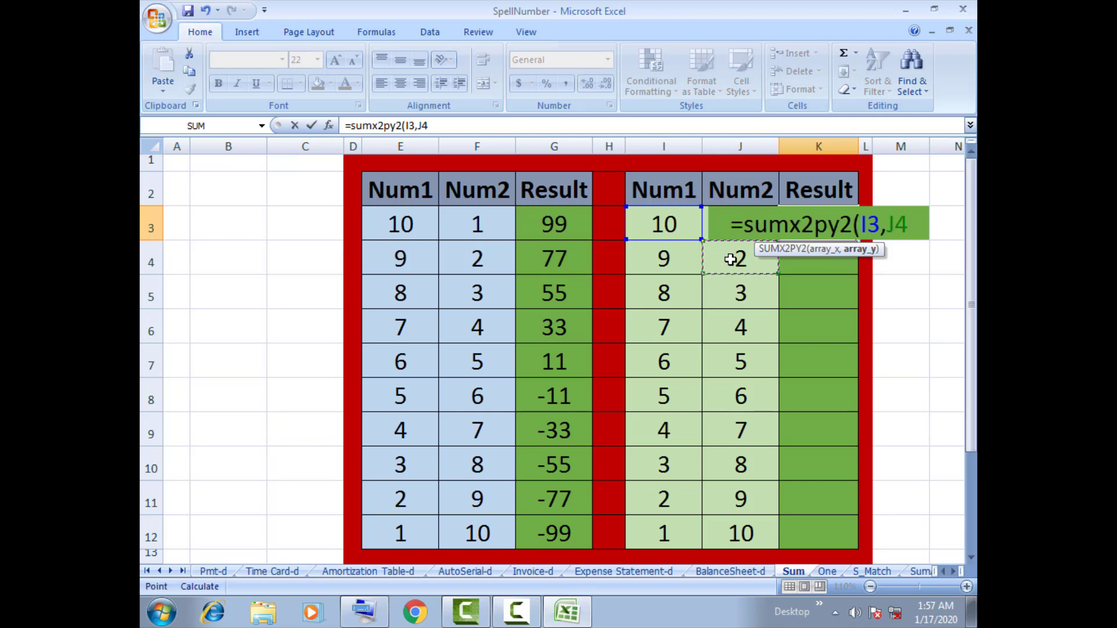
pyautogui.press('Up')
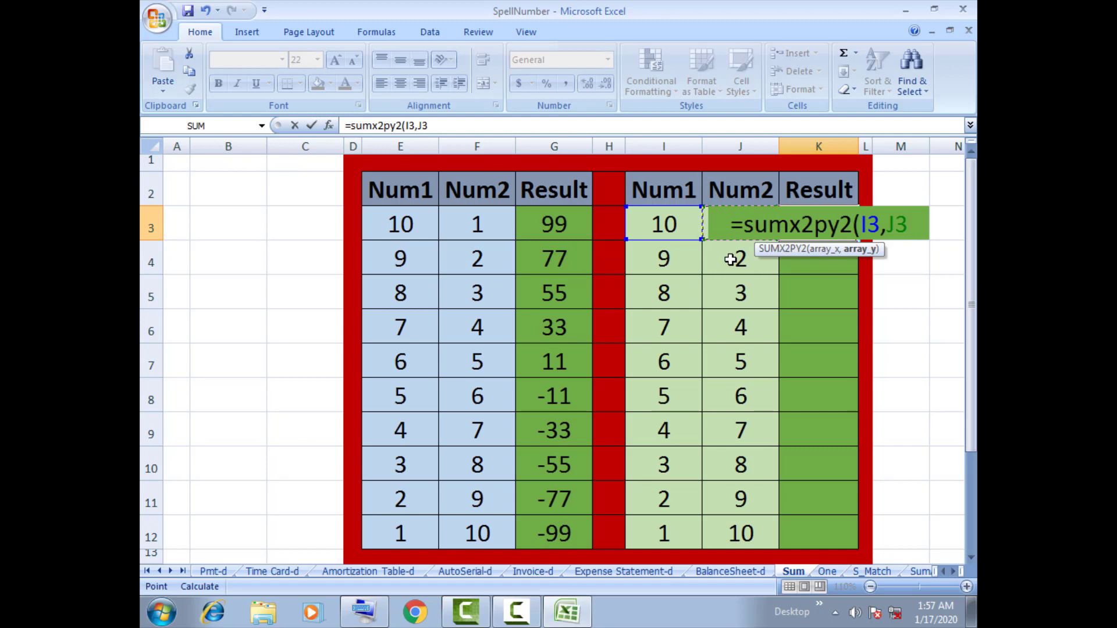
pyautogui.write(')')
pyautogui.press('Return')
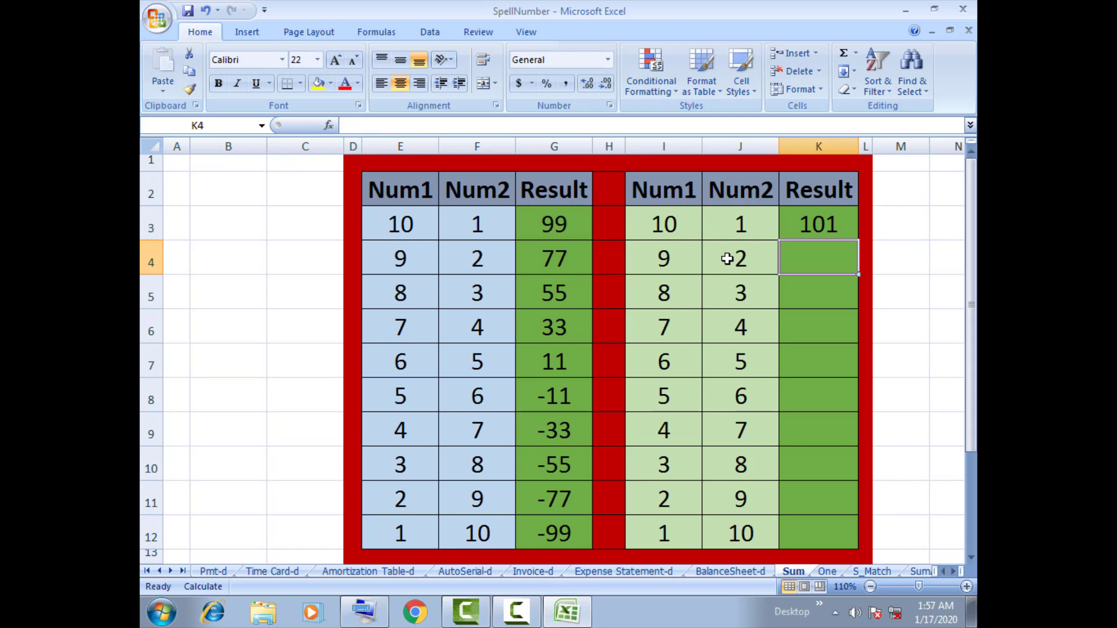
# - Fill the SUMX2PY2 formula from K3 down through K12 in the second table's Result column
pyautogui.click(829, 223)
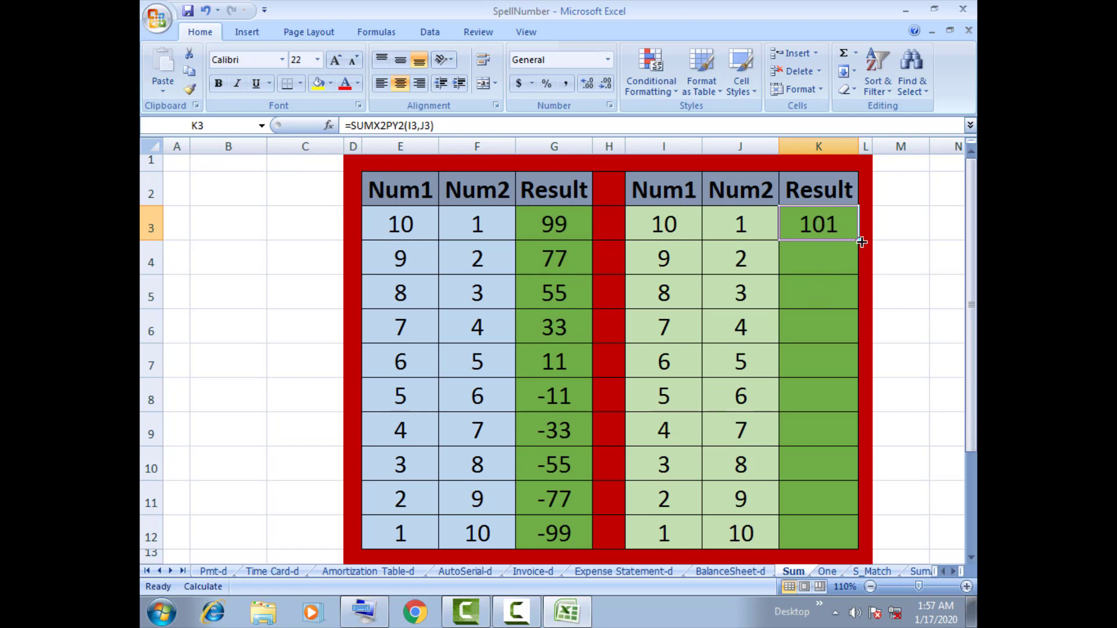
pyautogui.moveTo(861, 239); pyautogui.dragTo(874, 536)
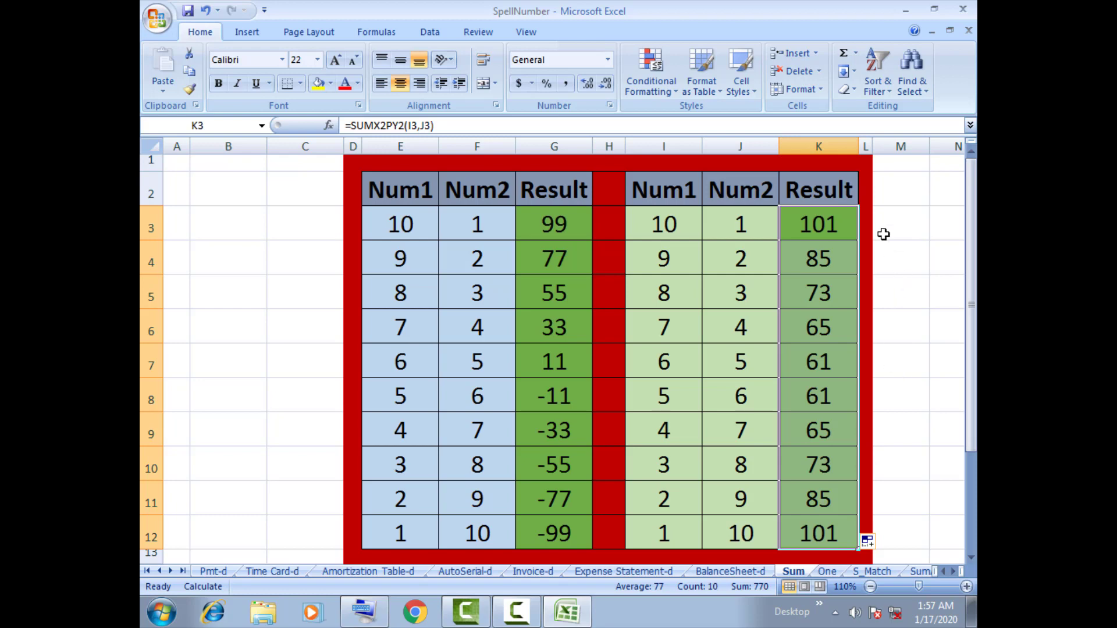
pyautogui.click(884, 233)
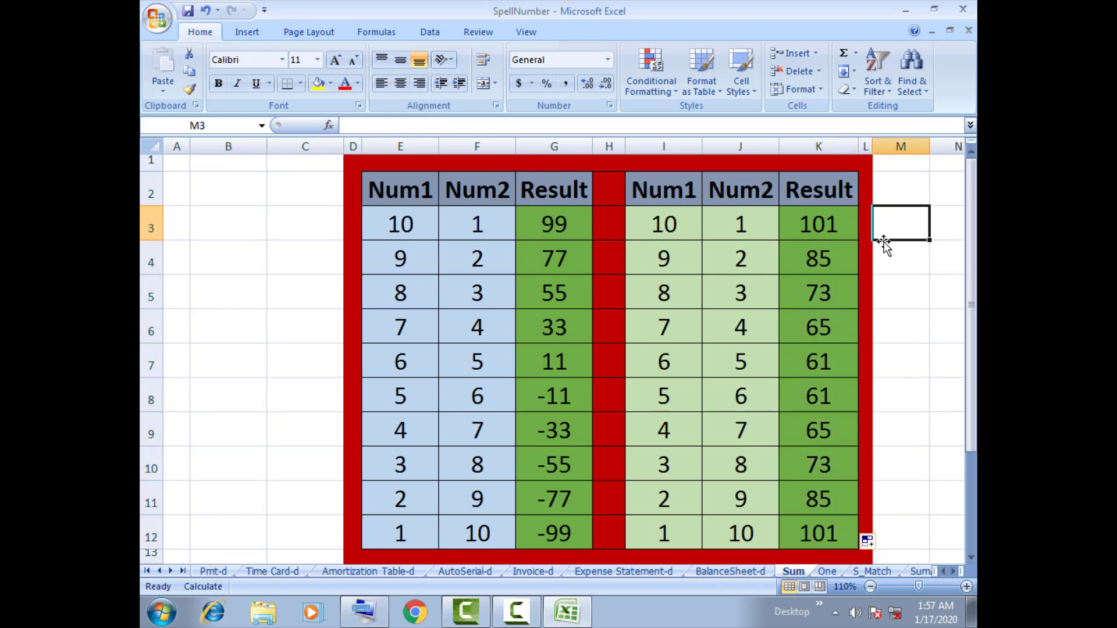
pyautogui.click(895, 250)
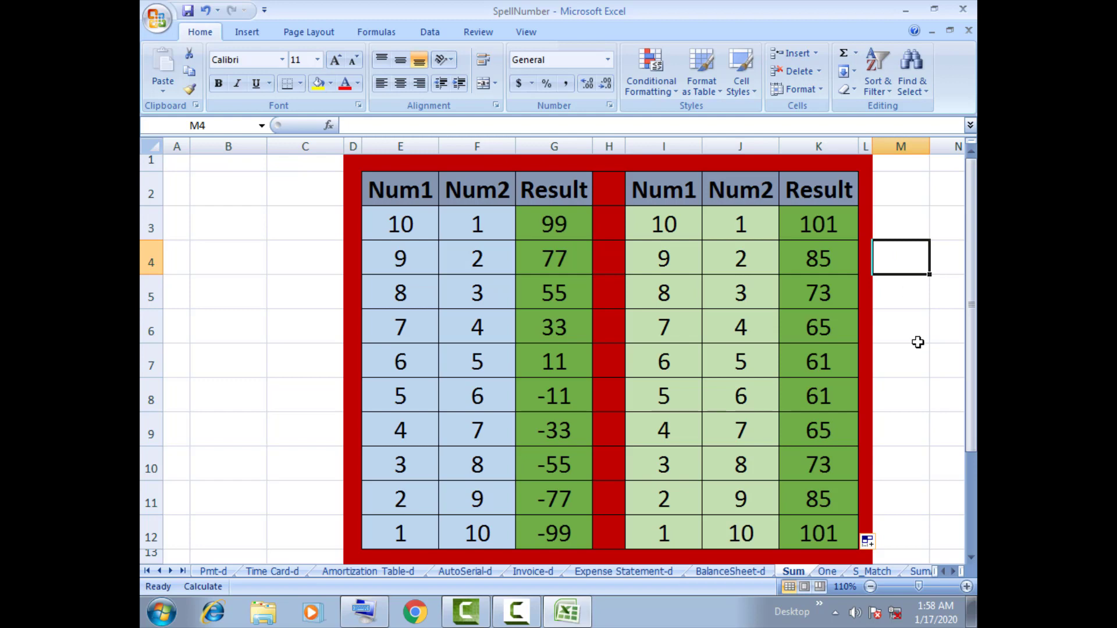
pyautogui.click(519, 617)
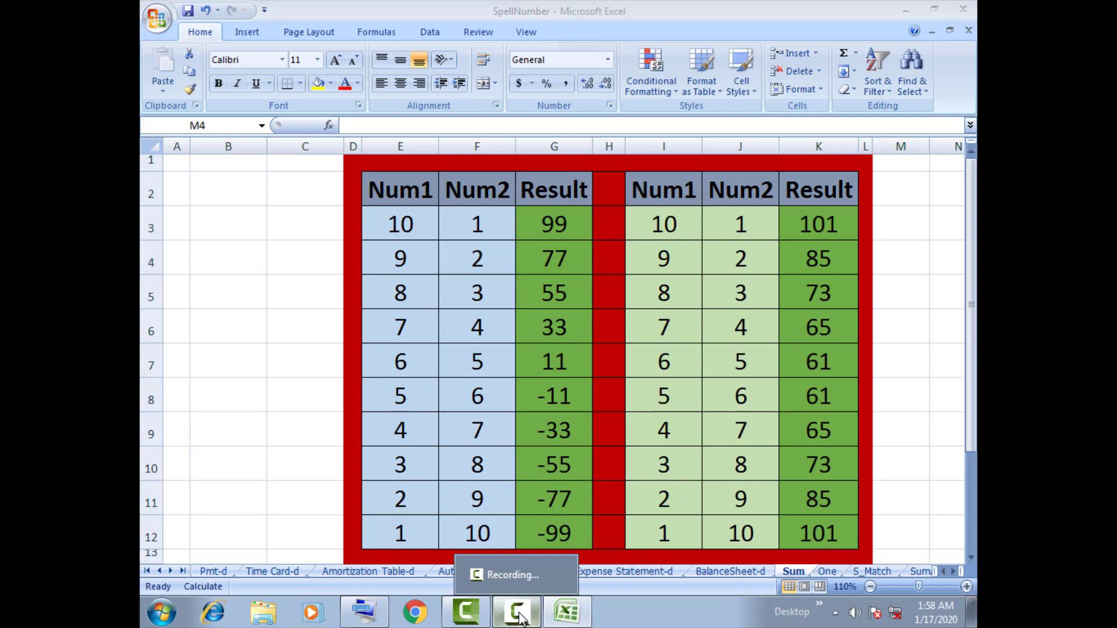
pyautogui.click(615, 503)
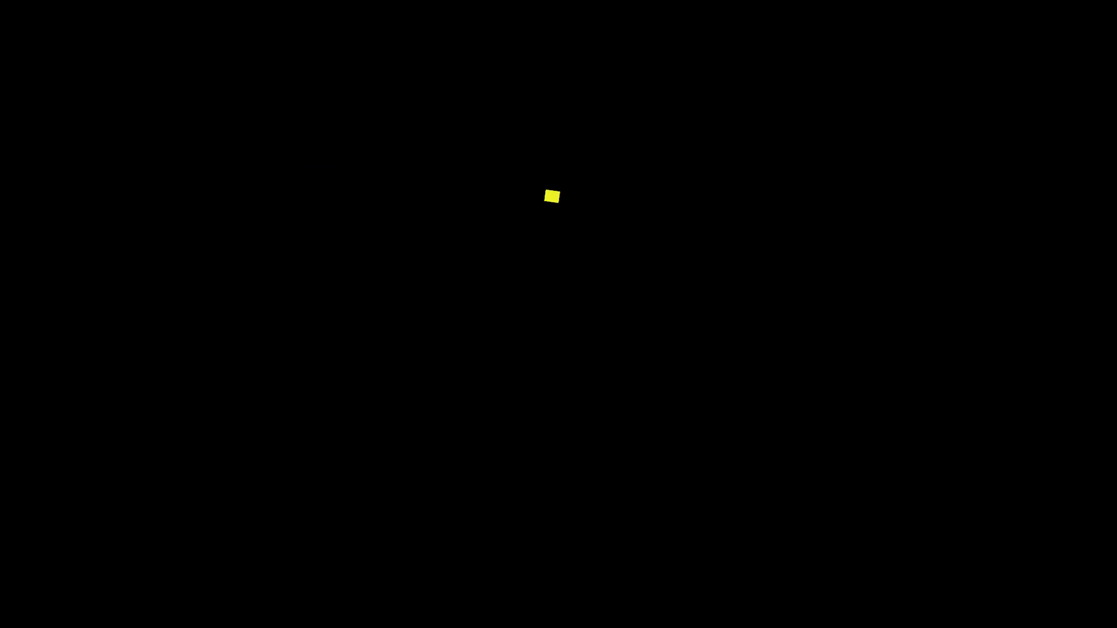